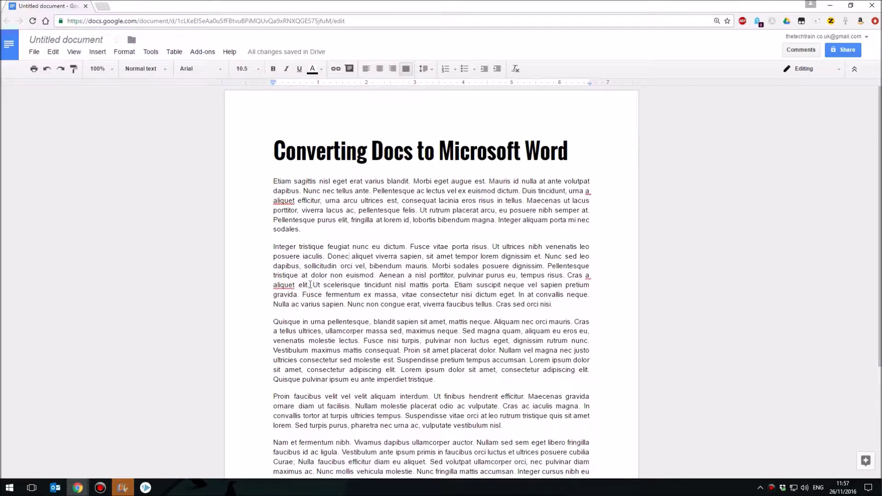
- Download the document as a Microsoft Word (.docx) file from the File menu
{"action": "left_click", "coordinate": [33, 52]}
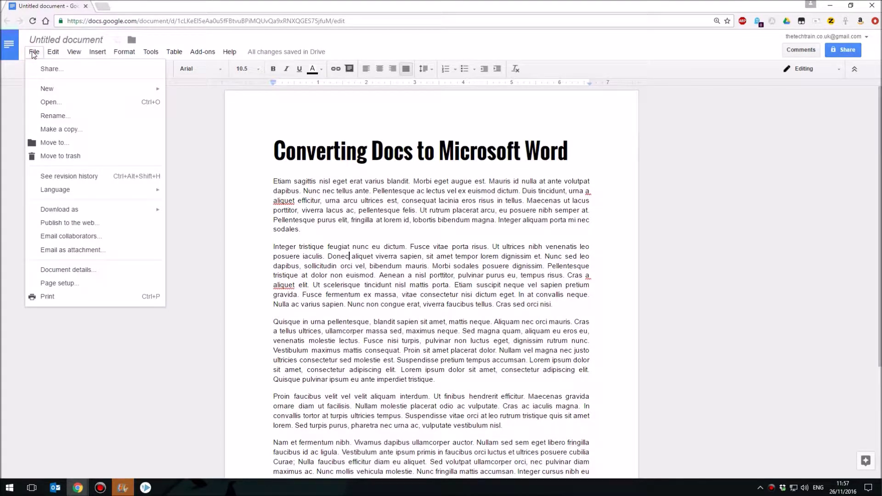
{"action": "mouse_move", "coordinate": [60, 210]}
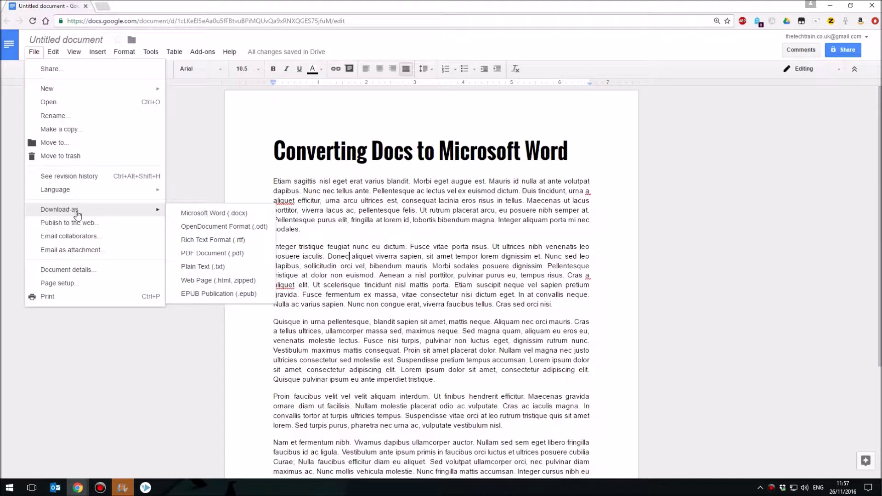
{"action": "left_click", "coordinate": [250, 213]}
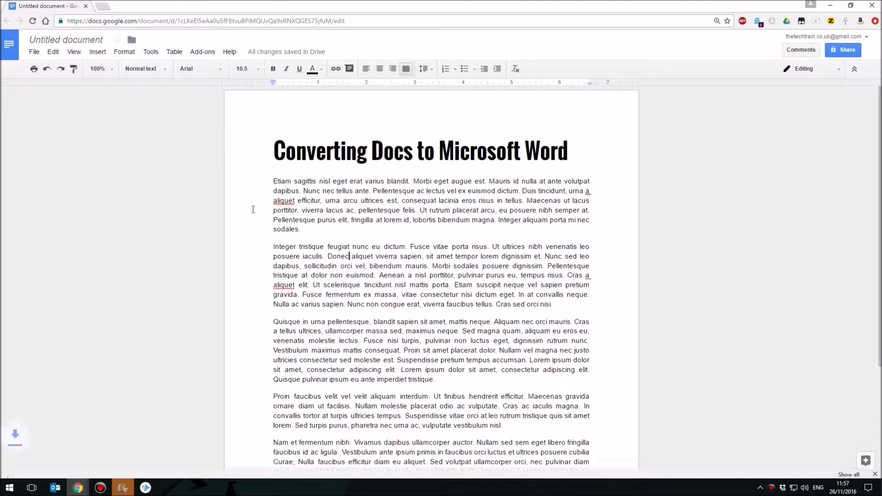